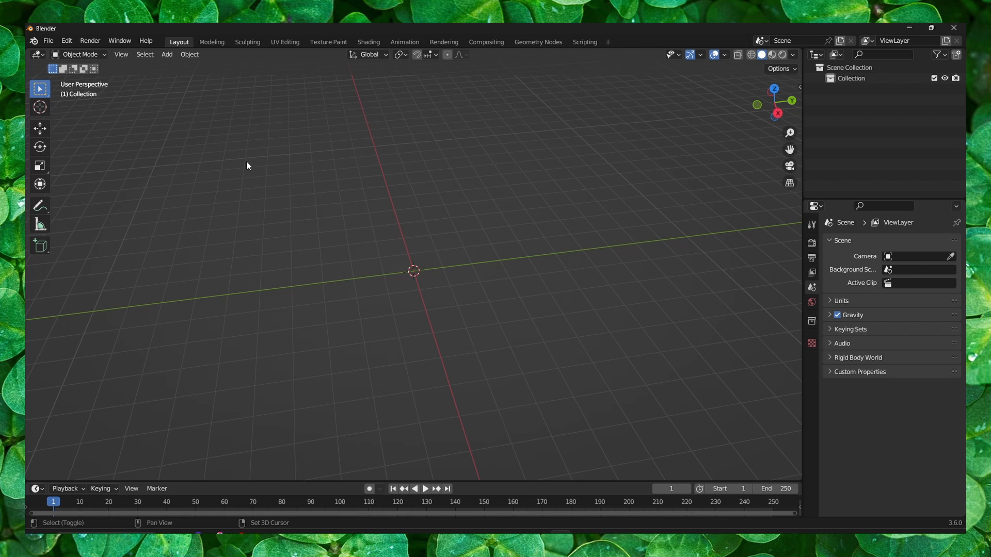
# - Add a plane mesh at the world origin and switch it to Edit Mode
pyautogui.hotkey('shift', 'a')
pyautogui.click(290, 161)
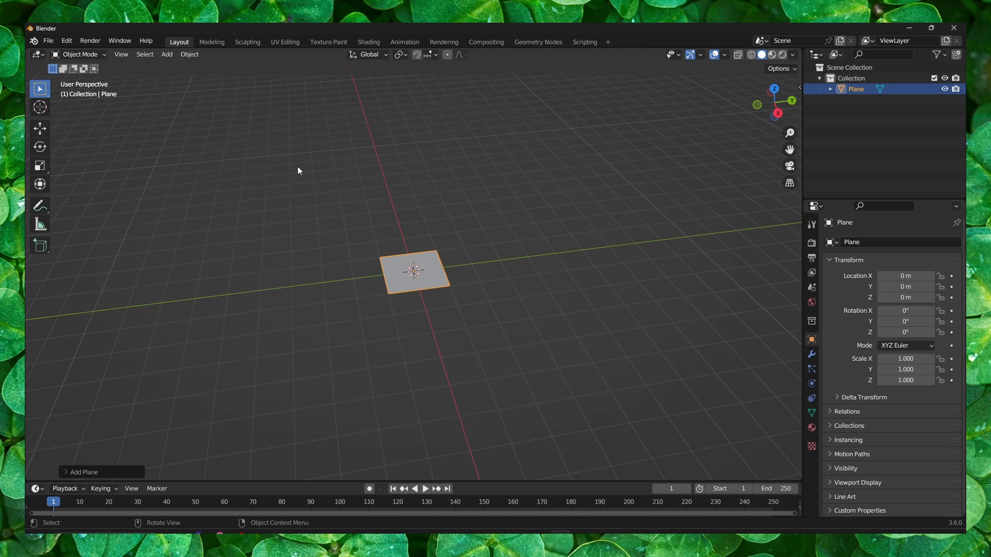
pyautogui.moveTo(461, 276); pyautogui.dragTo(479, 262, button='middle')
pyautogui.scroll(3, 462, 255)
pyautogui.press('Tab')
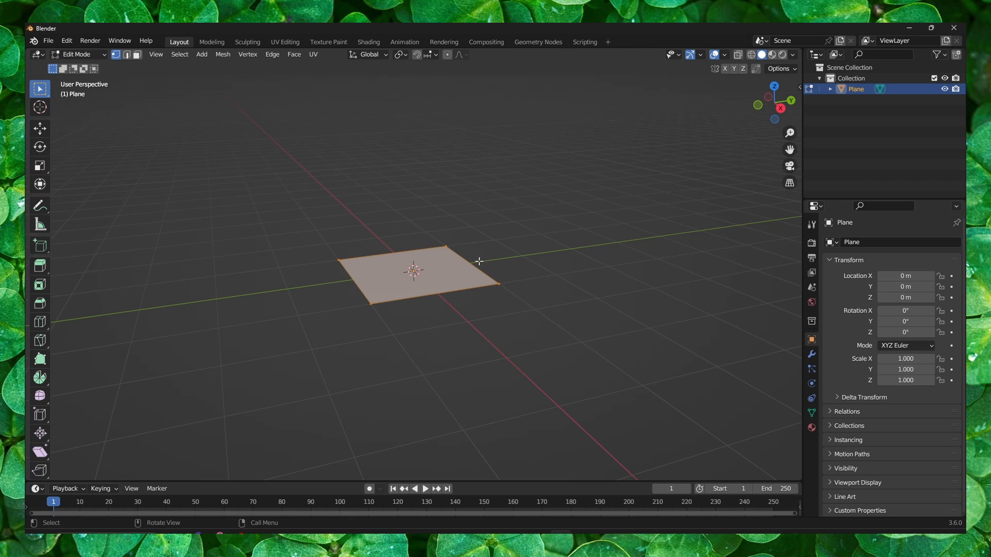
# - Extrude the plane upward along the global Z axis by about 0.12 m to form a thin slab
pyautogui.press('e')
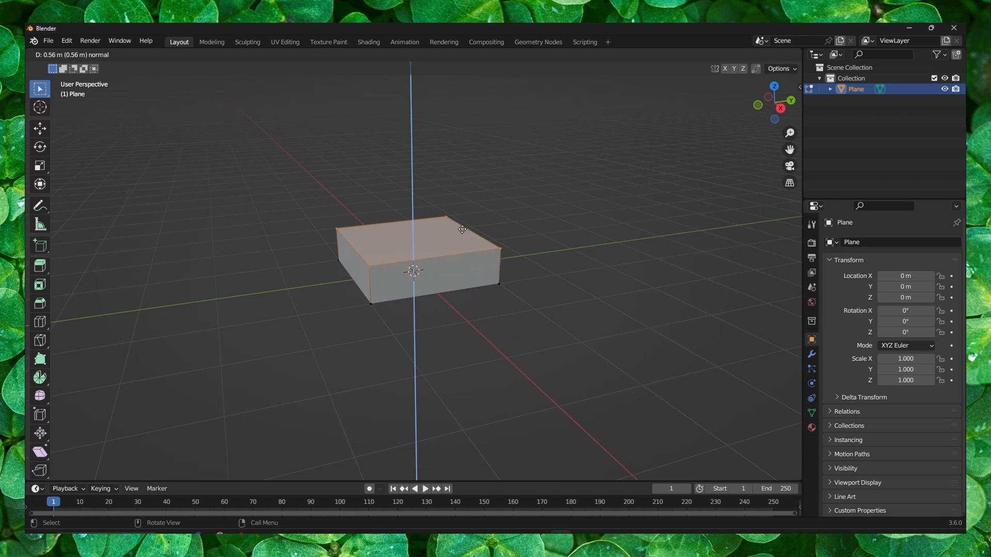
pyautogui.press('x')
pyautogui.press('z')
pyautogui.press('x')
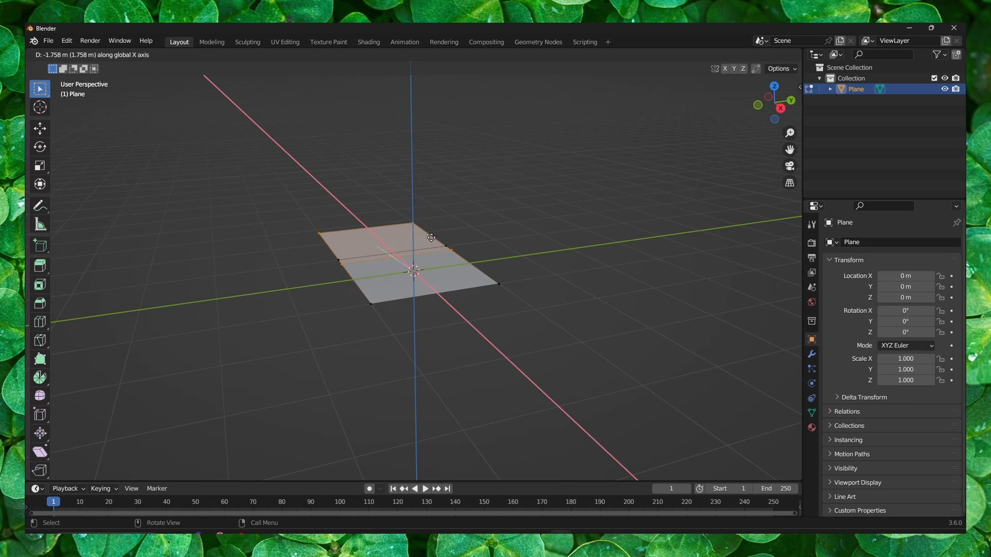
pyautogui.press('y')
pyautogui.press('z')
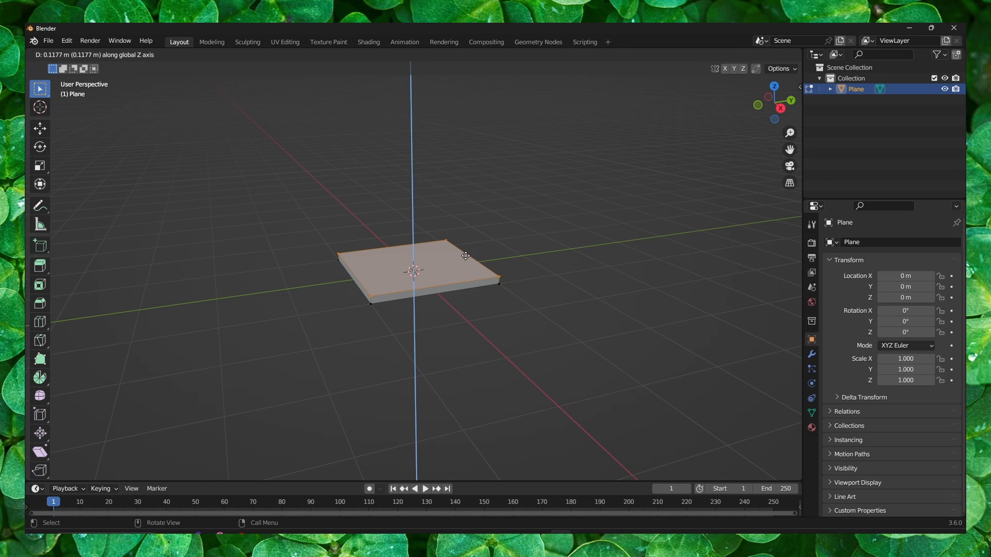
pyautogui.click(534, 256)
# - Add 24 evenly spaced loop cuts across the slab, running parallel to the Y axis
pyautogui.moveTo(538, 255)
pyautogui.mouseDown(button='middle')
pyautogui.moveTo(522, 232)
pyautogui.moveTo(526, 245)
pyautogui.mouseUp(button='middle')
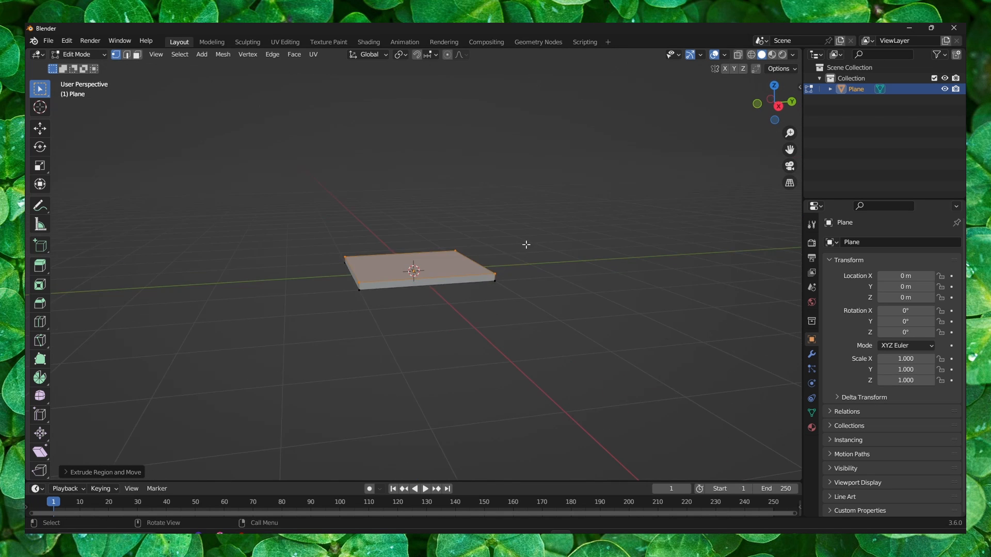
pyautogui.scroll(3, 526, 244)
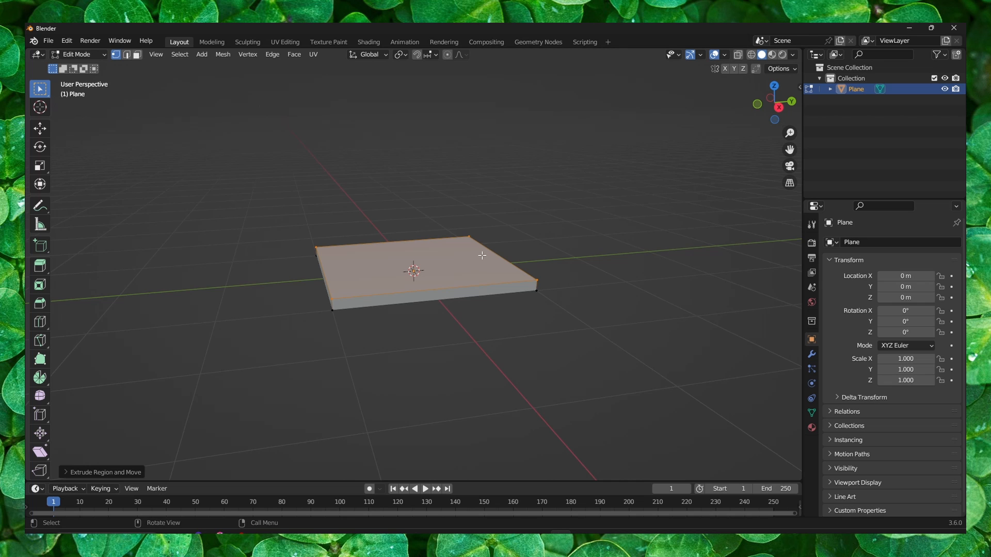
pyautogui.hotkey('ctrl', 'r')
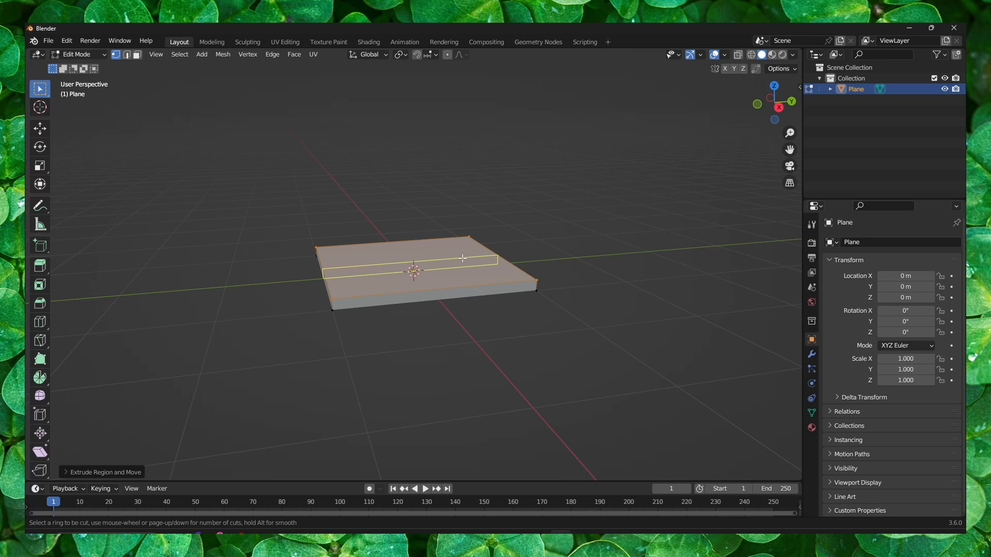
pyautogui.scroll(20, 462, 259)
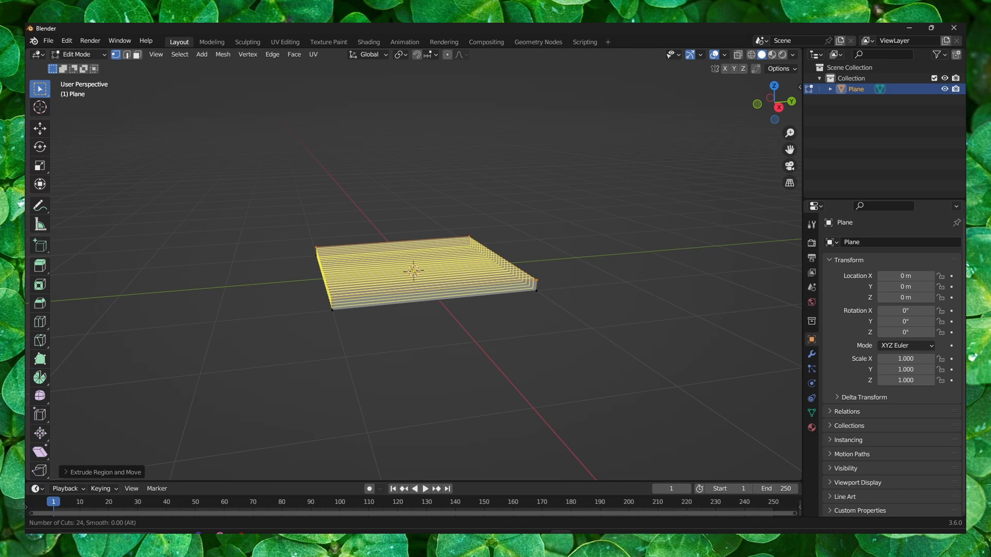
pyautogui.click(463, 259)
# - Add 29 evenly spaced, unshifted loop cuts parallel to the X axis to complete the slab's grid
pyautogui.moveTo(545, 224); pyautogui.dragTo(471, 269, button='middle')
pyautogui.hotkey('ctrl', 'r')
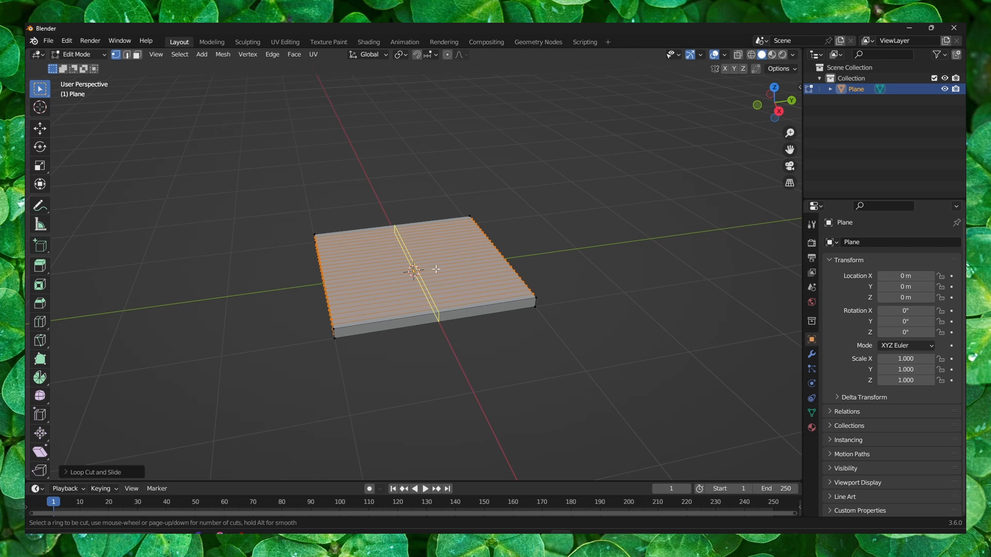
pyautogui.scroll(20, 430, 268)
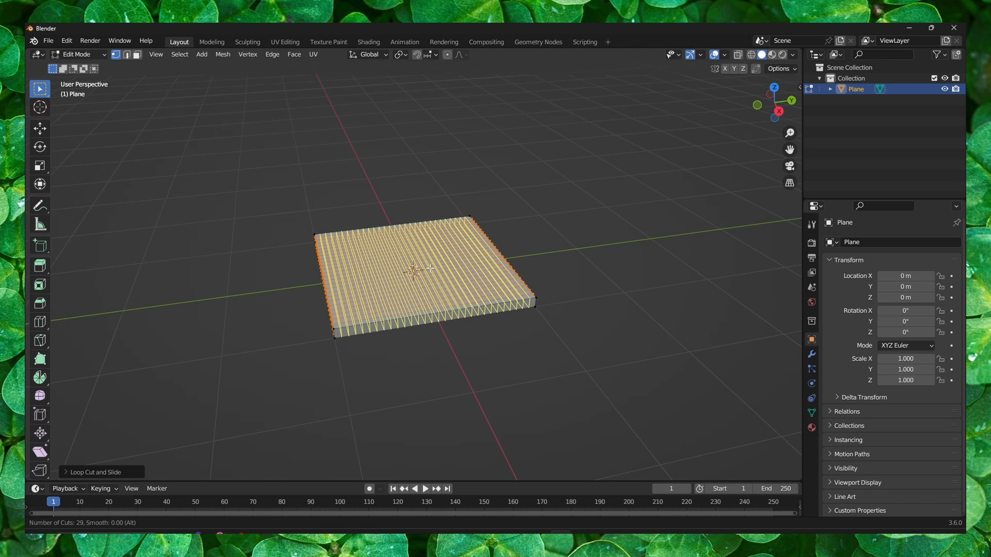
pyautogui.click(431, 268)
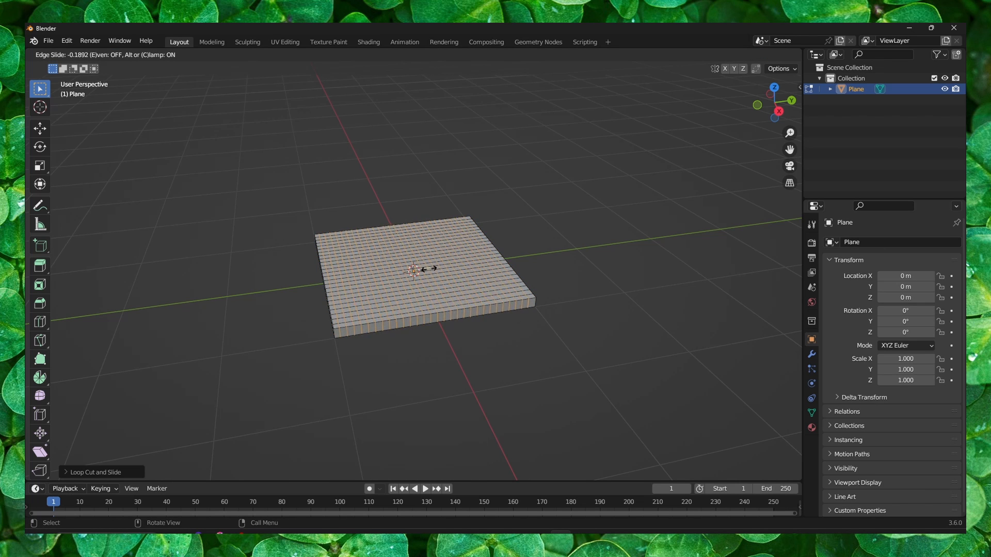
pyautogui.rightClick(431, 268)
# - Add a Cloth modifier to the slab and open its physics settings
pyautogui.moveTo(582, 233); pyautogui.dragTo(595, 222, button='middle')
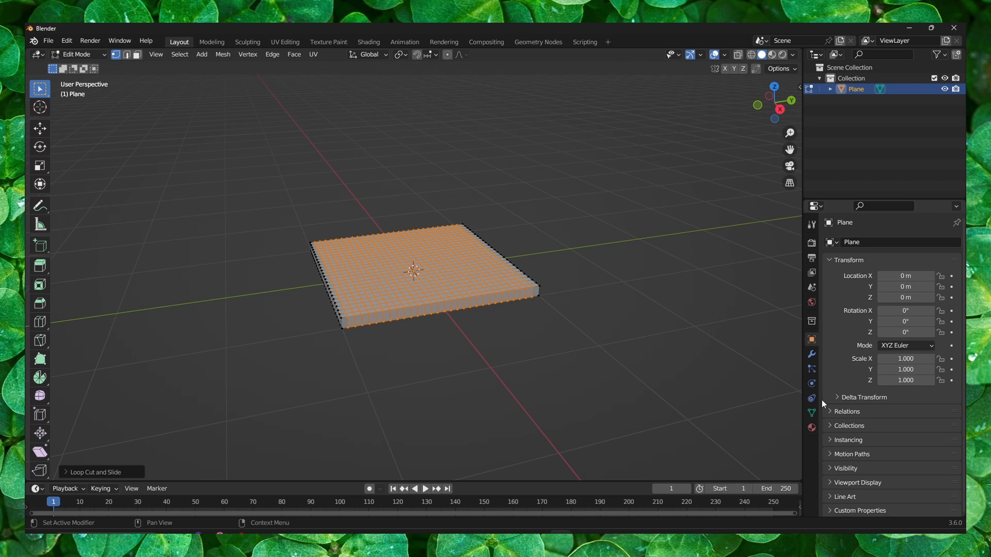
pyautogui.click(812, 354)
pyautogui.click(854, 243)
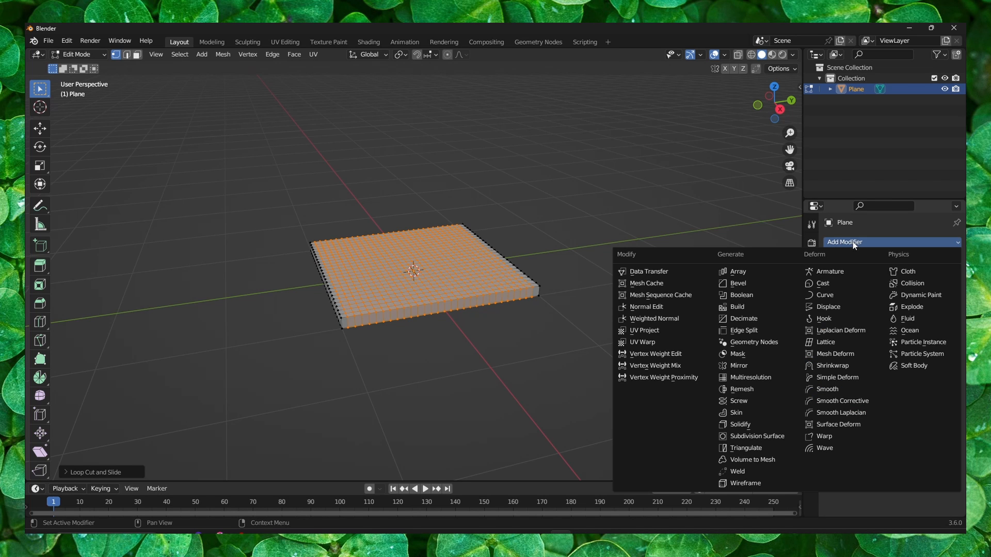
pyautogui.click(898, 272)
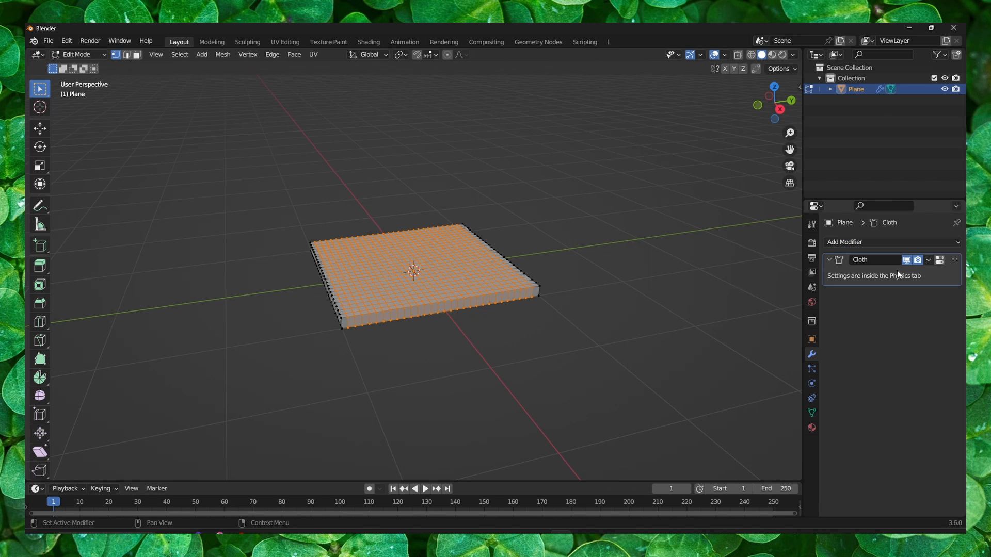
pyautogui.click(940, 261)
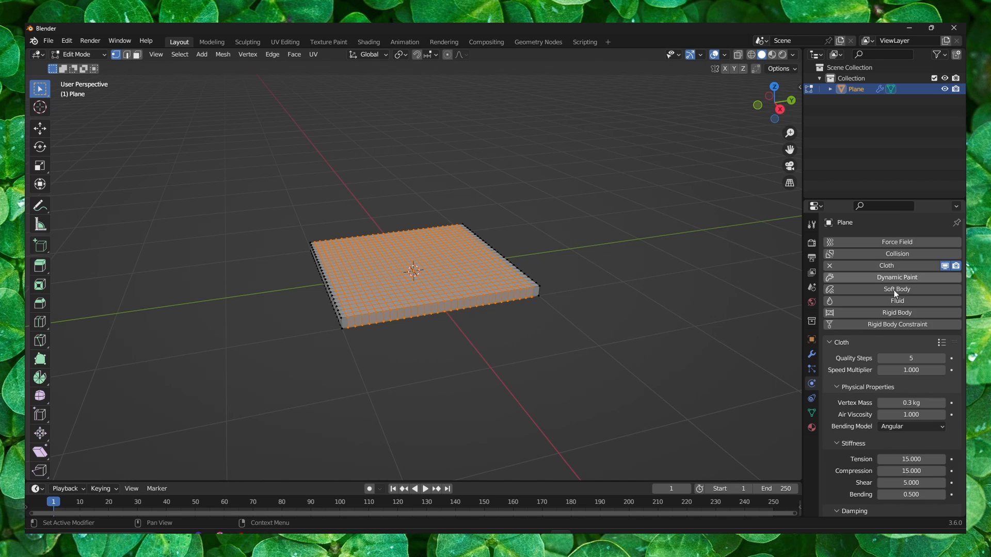
# - Enable Pressure in the cloth settings and set the pressure to 1.6
pyautogui.scroll(-8, 855, 382)
pyautogui.scroll(-8, 855, 383)
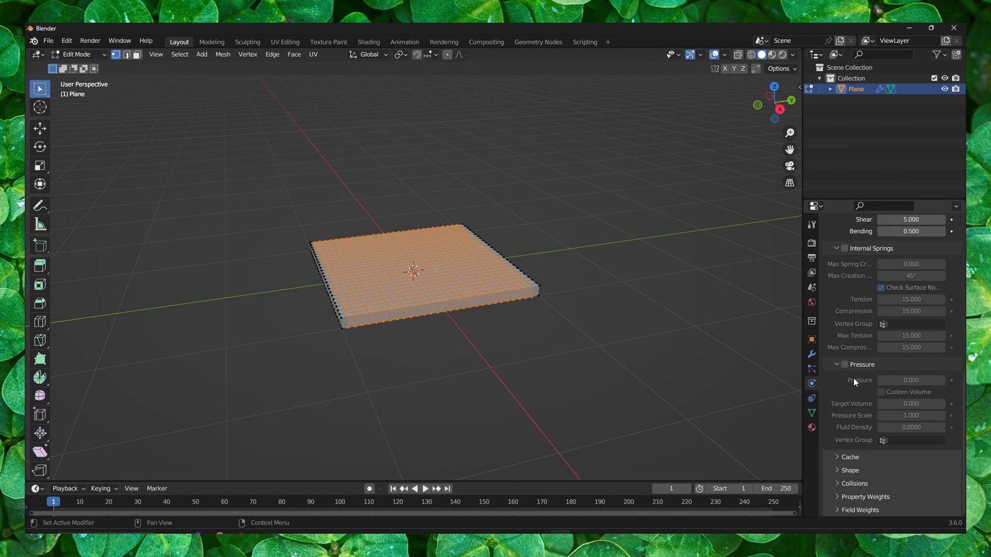
pyautogui.click(845, 364)
pyautogui.doubleClick(895, 382)
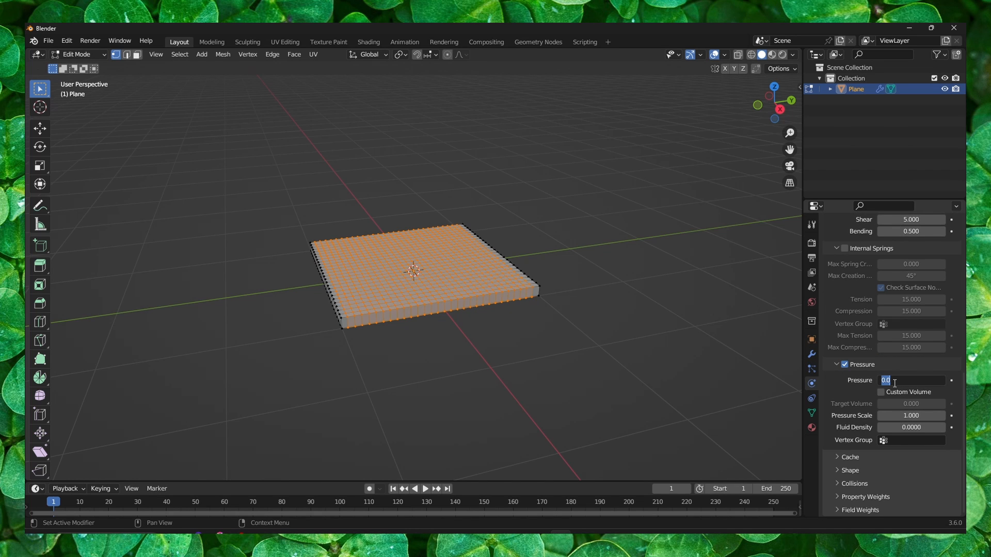
pyautogui.write('1.6')
pyautogui.press('Return')
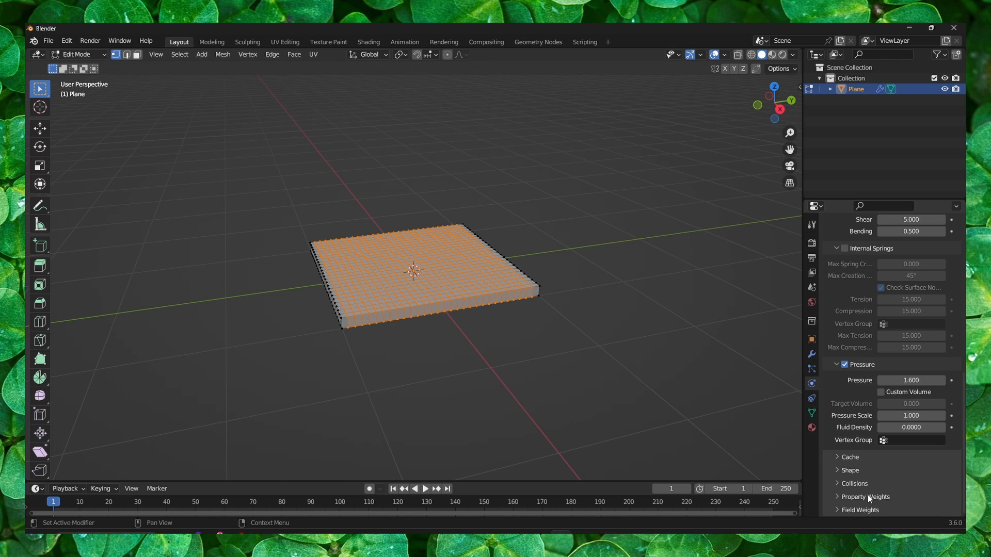
# - Set the cloth's Gravity field weight to 0
pyautogui.click(846, 509)
pyautogui.scroll(-5, 846, 509)
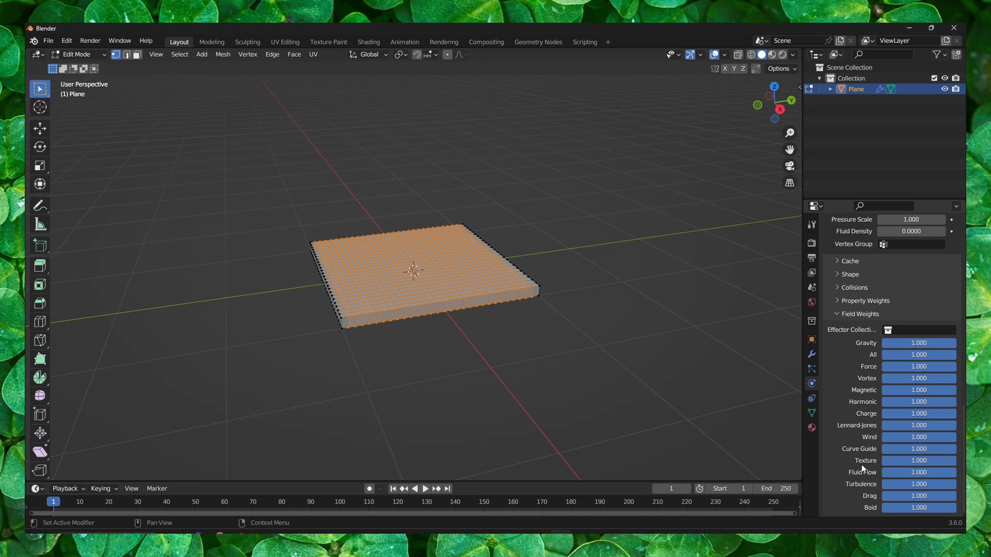
pyautogui.moveTo(897, 349); pyautogui.dragTo(881, 349)
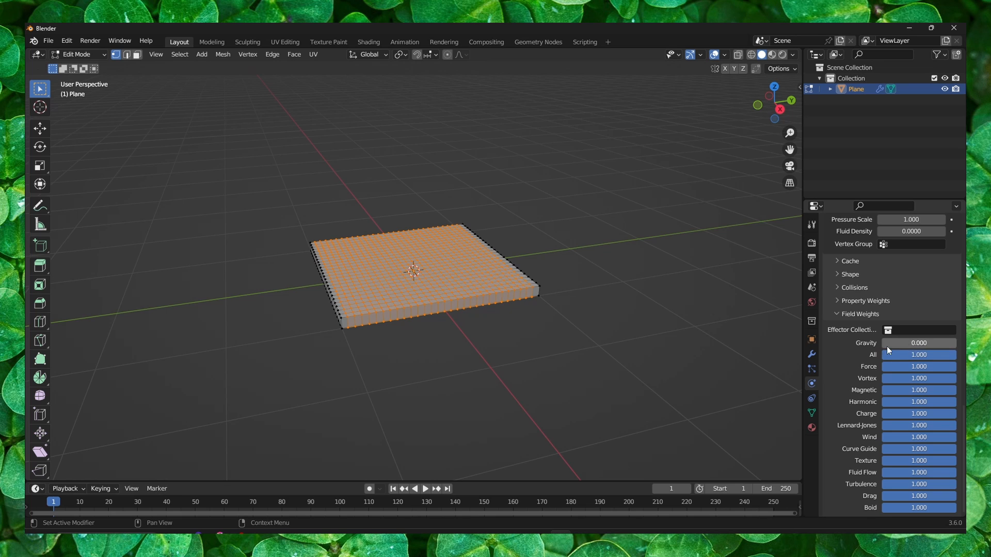
pyautogui.scroll(7, 923, 329)
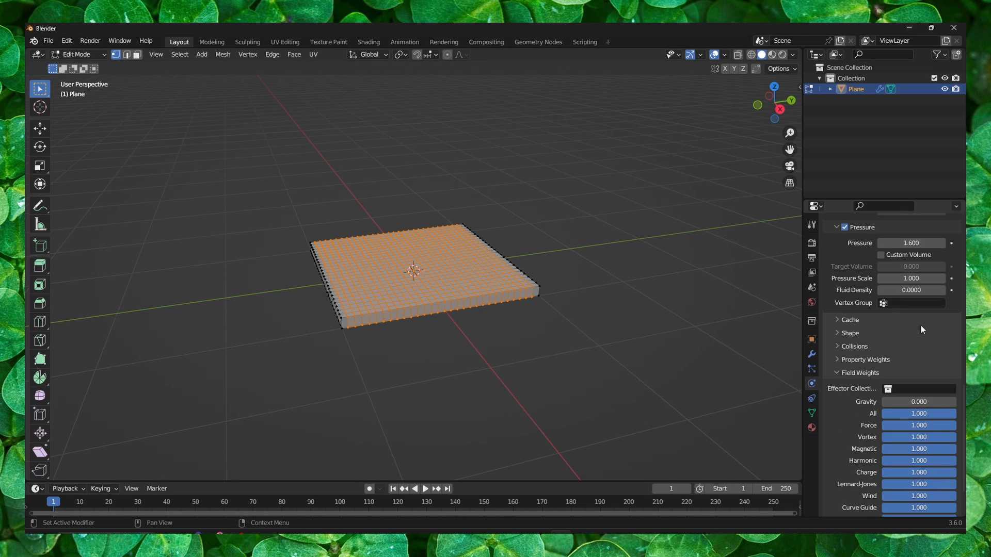
pyautogui.scroll(1, 923, 329)
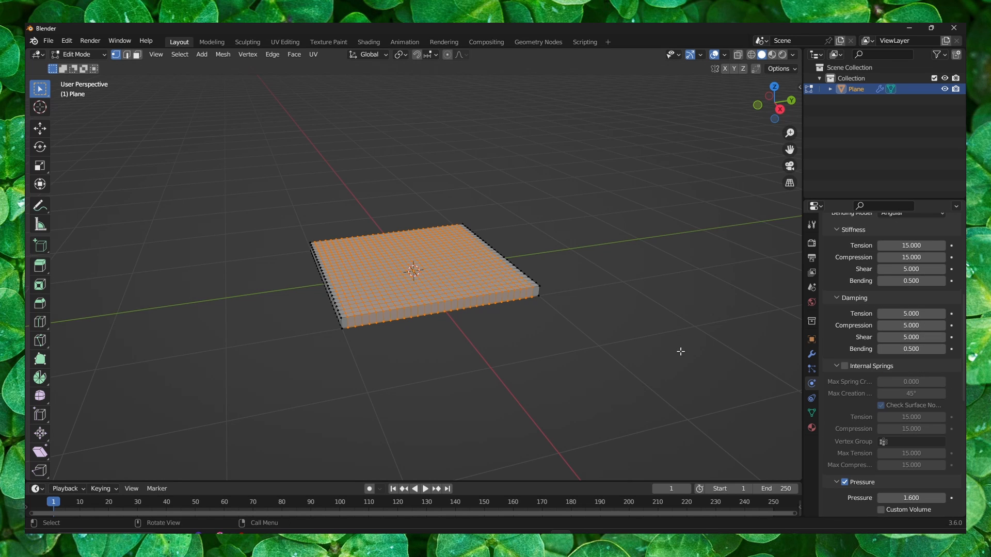
# - Return to Object Mode, play the cloth simulation to inflate the slab, and set the timeline to frame 31
pyautogui.press('Tab')
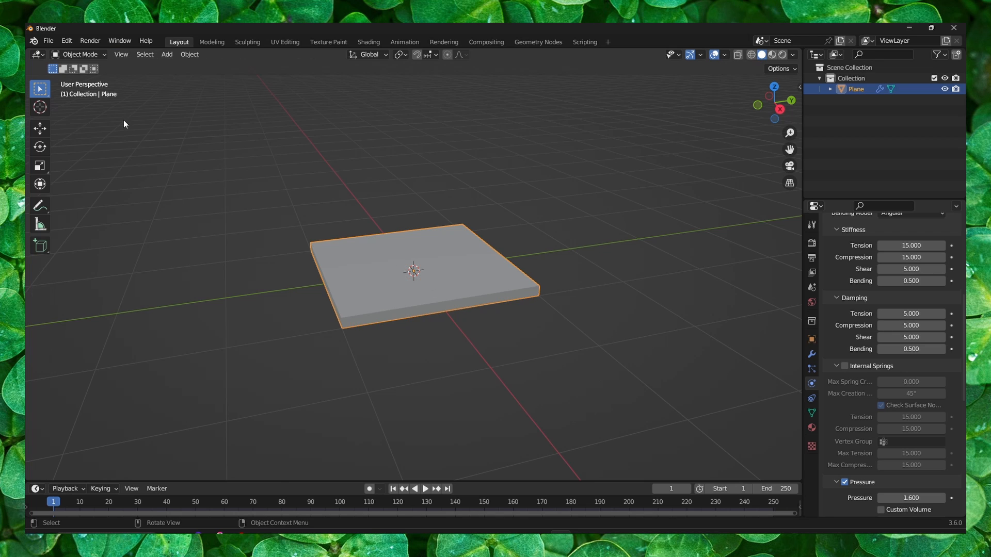
pyautogui.click(425, 489)
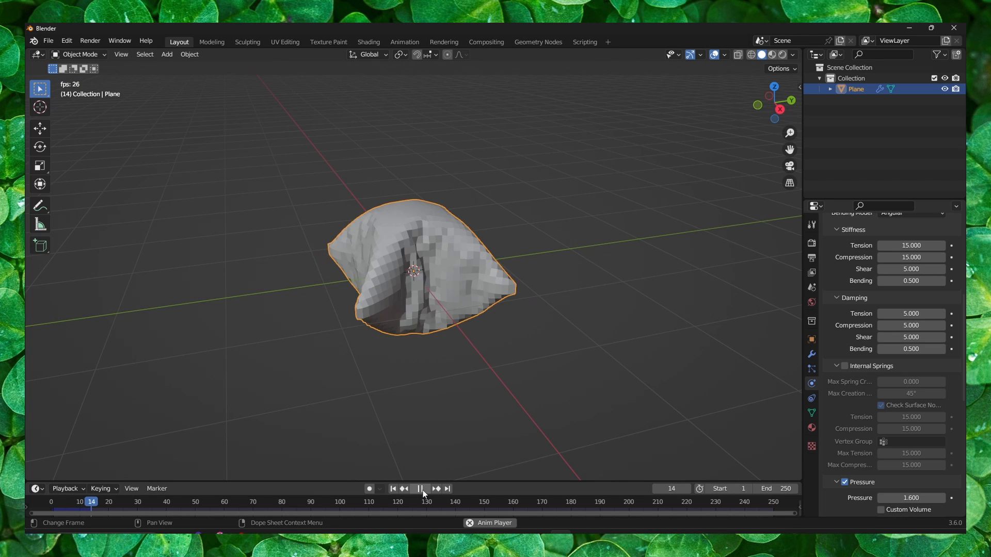
pyautogui.click(422, 491)
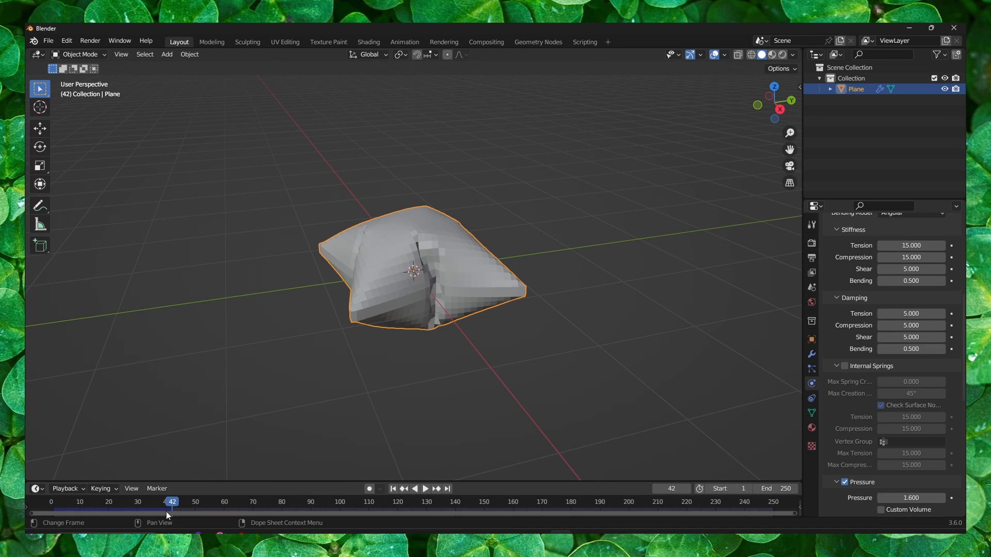
pyautogui.moveTo(166, 512); pyautogui.dragTo(120, 506)
pyautogui.moveTo(224, 509); pyautogui.dragTo(192, 505)
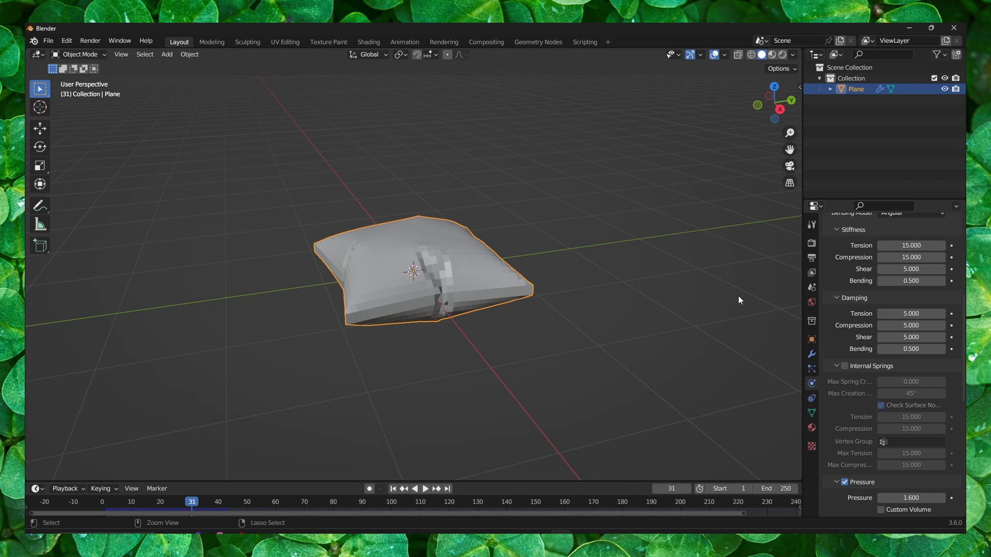
# - Add a Subdivision modifier with viewport level 1 to the pillow and show its modifier stack
pyautogui.hotkey('ctrl', '1')
pyautogui.click(812, 355)
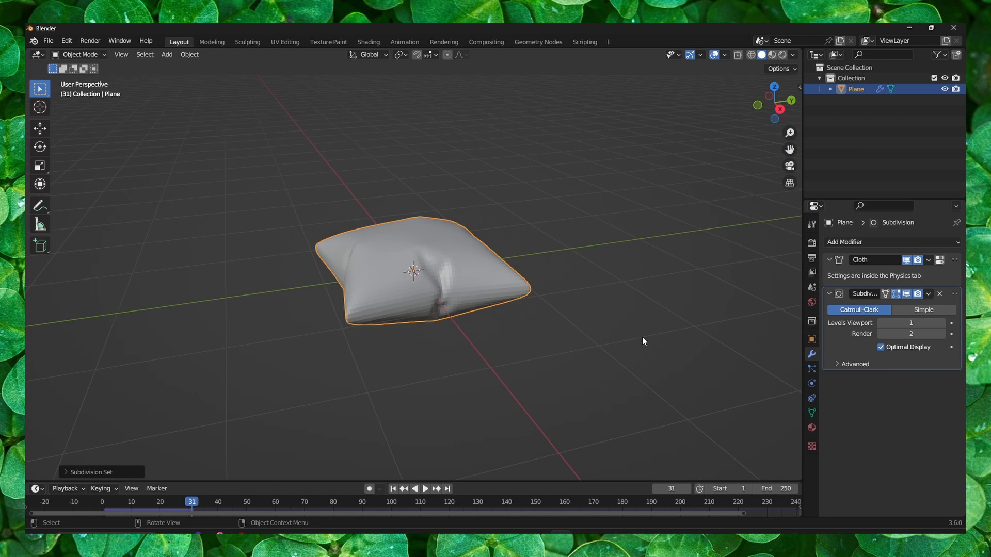
# - Apply the Cloth modifier to fix the pillow's inflated shape at frame 31
pyautogui.scroll(3, 602, 337)
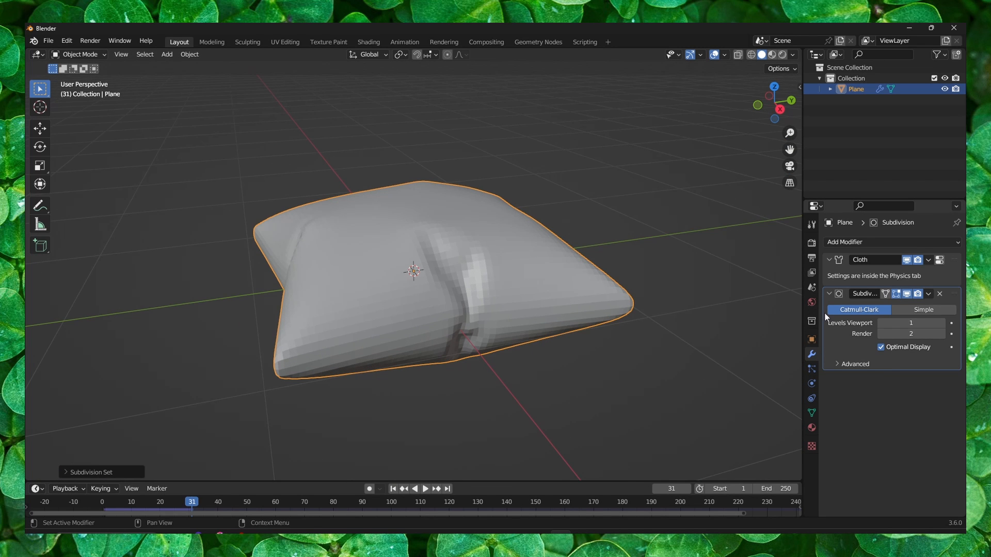
pyautogui.click(929, 261)
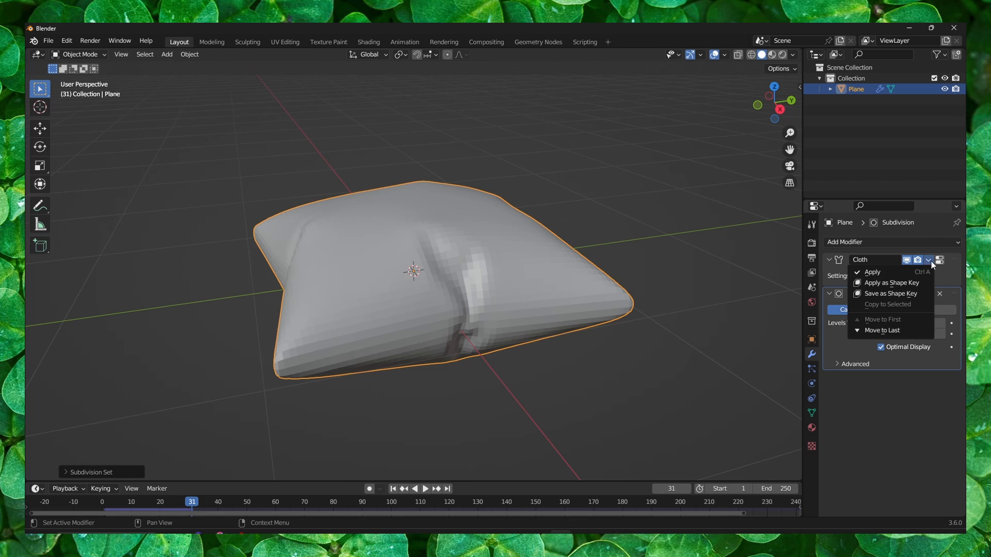
pyautogui.click(919, 271)
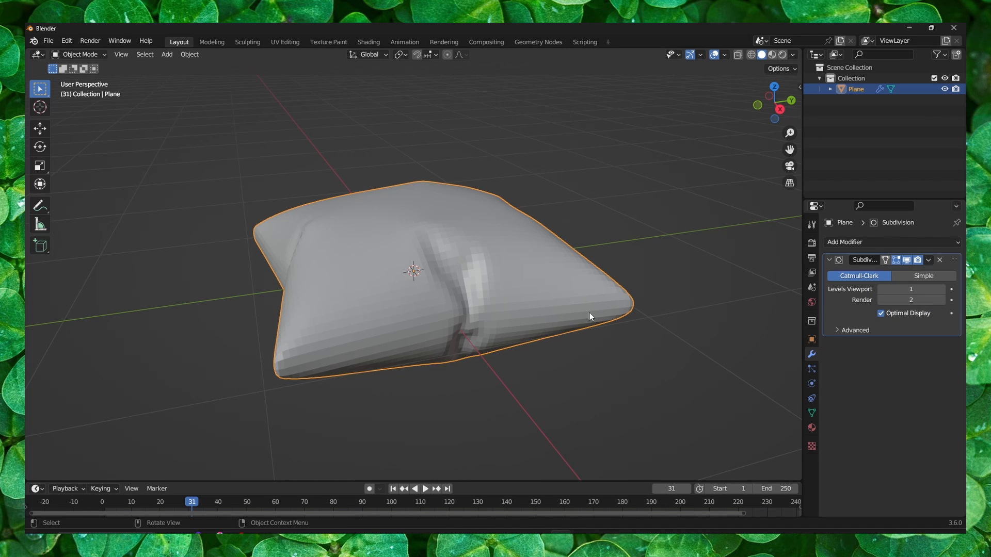
# - Try subdivision levels 2 and 3 on the pillow and remove its Subdivision modifier
pyautogui.press('ctrl')
pyautogui.hotkey('ctrl', '2')
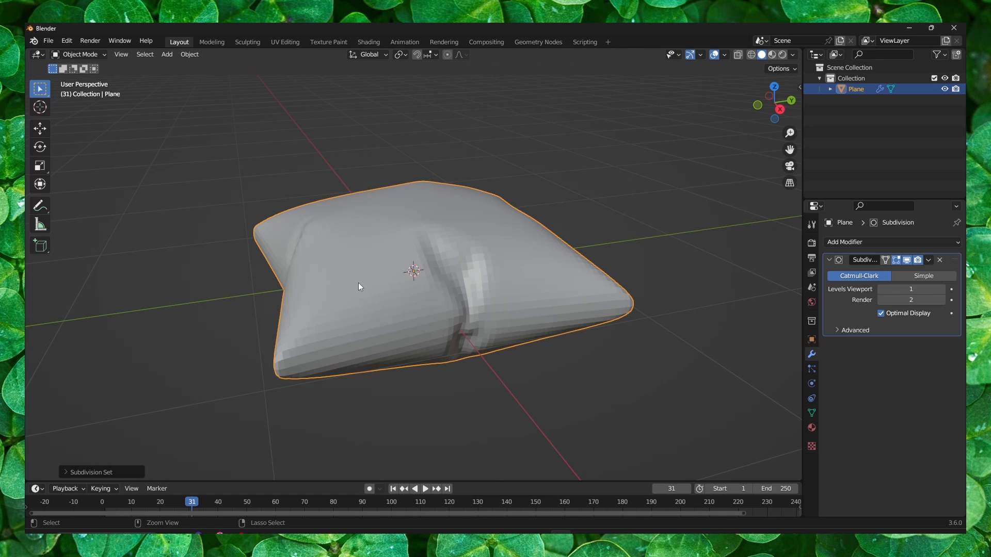
pyautogui.hotkey('ctrl', '3')
pyautogui.click(940, 259)
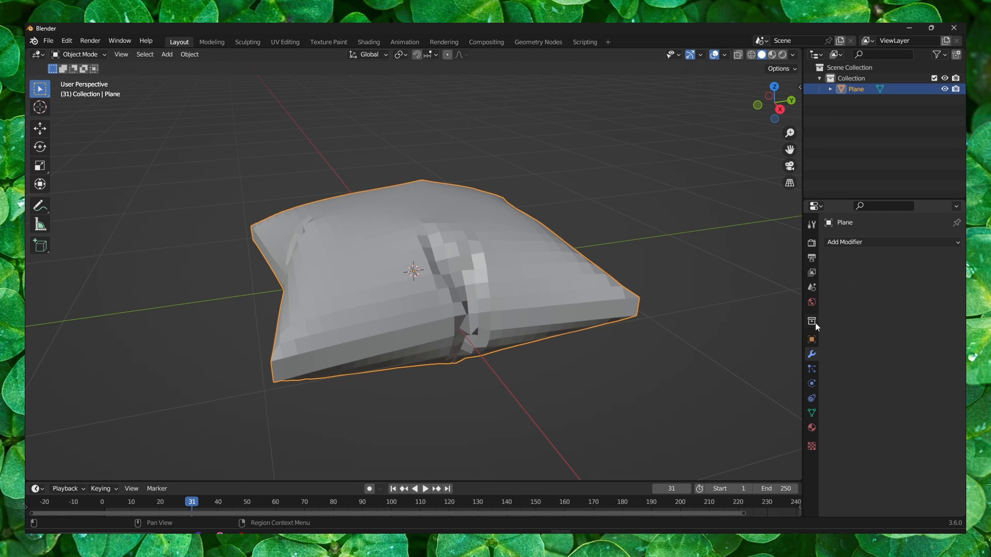
pyautogui.click(859, 246)
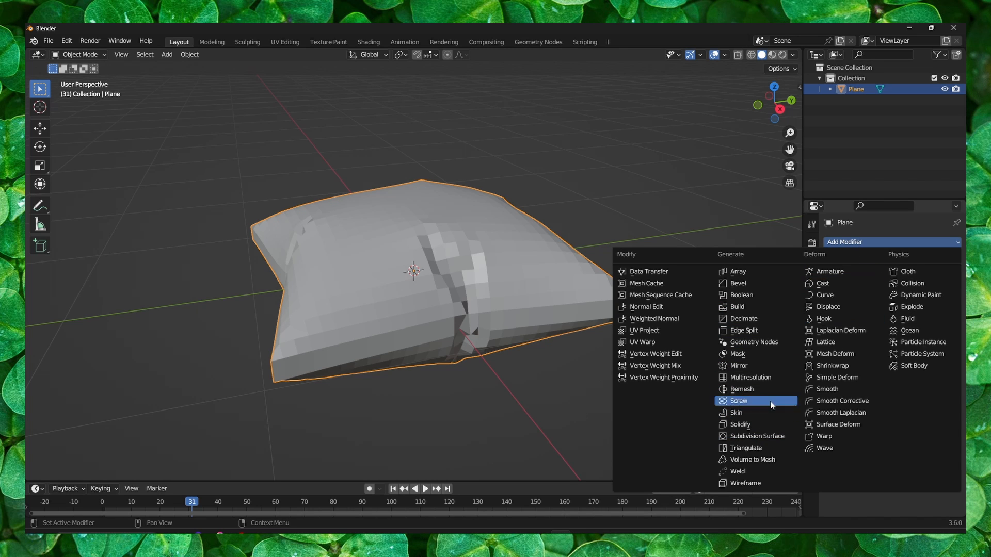
pyautogui.click(849, 244)
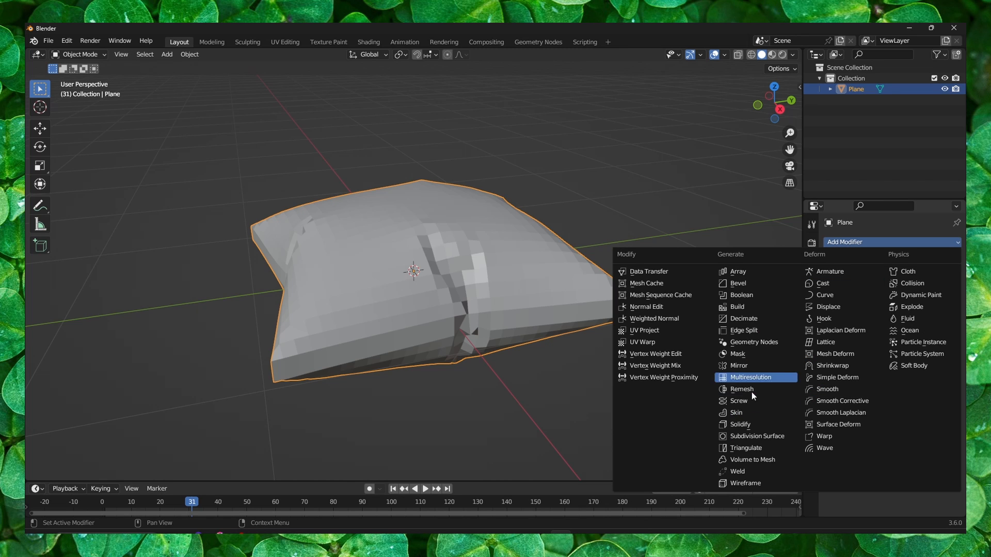
pyautogui.click(754, 435)
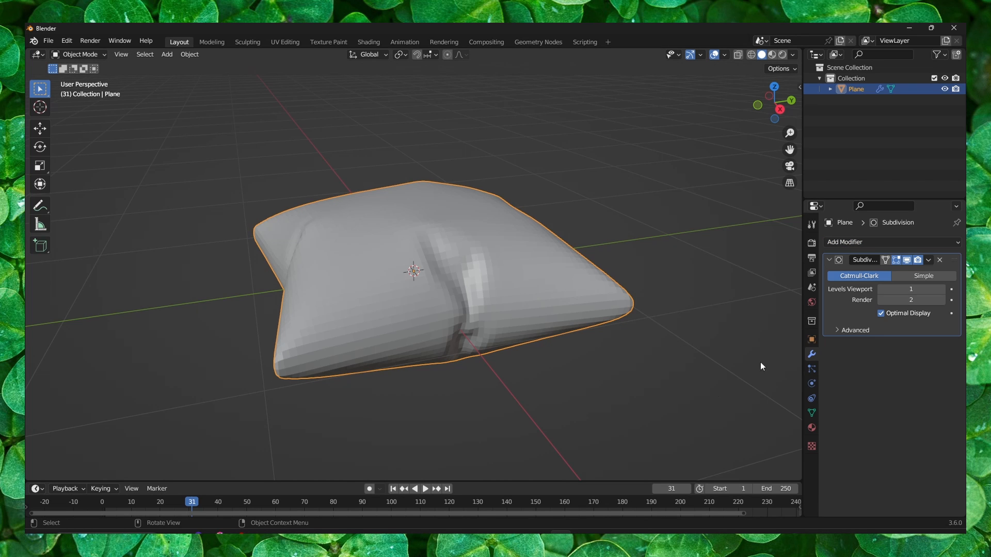
pyautogui.click(939, 260)
# - Add a Subdivision modifier with viewport level 3 to the pillow
pyautogui.hotkey('ctrl', '3')
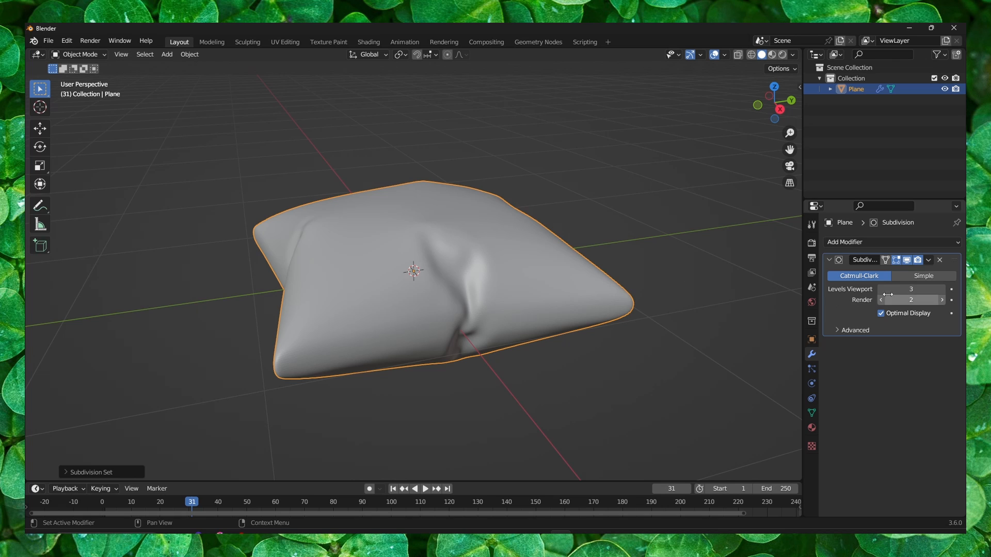
pyautogui.moveTo(896, 287); pyautogui.dragTo(896, 286)
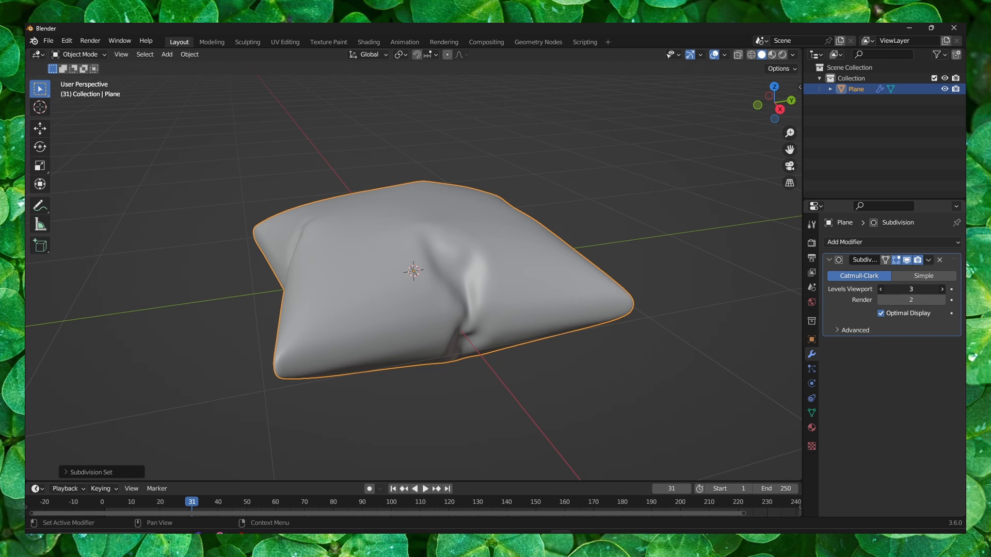
pyautogui.click(901, 285)
pyautogui.click(882, 373)
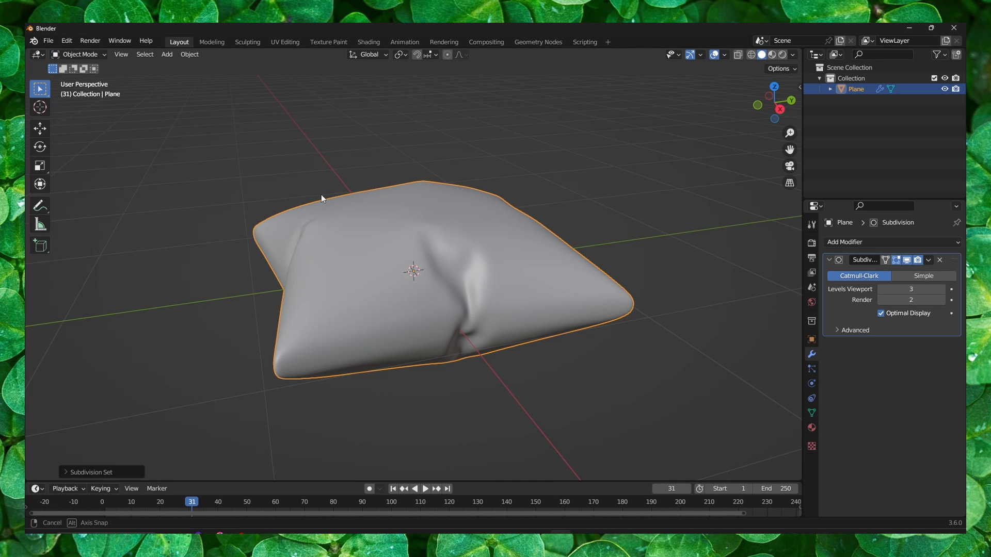
# - Switch the pillow to Sculpt Mode and choose the Cloth brush with strength 0.685
pyautogui.moveTo(321, 194); pyautogui.dragTo(286, 251, button='middle')
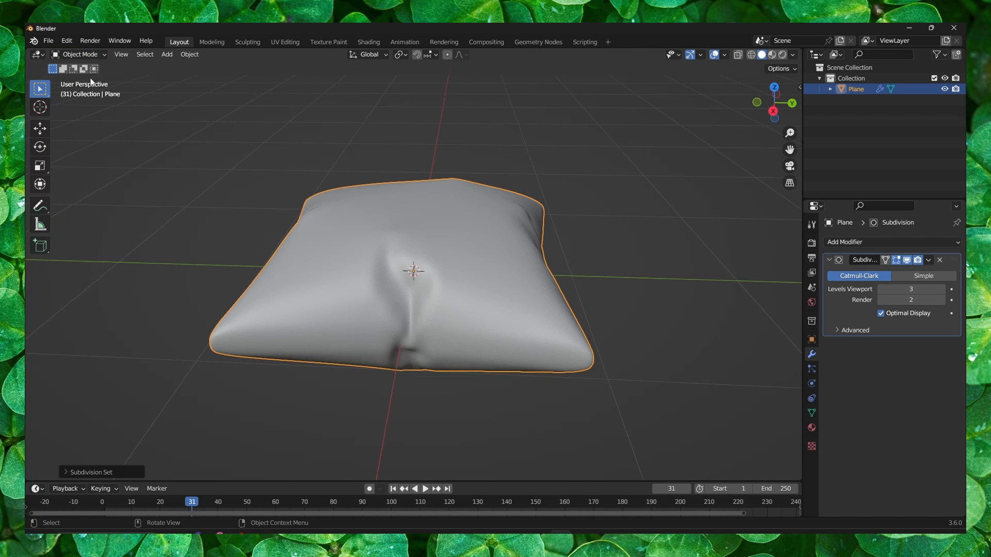
pyautogui.click(79, 54)
pyautogui.click(93, 94)
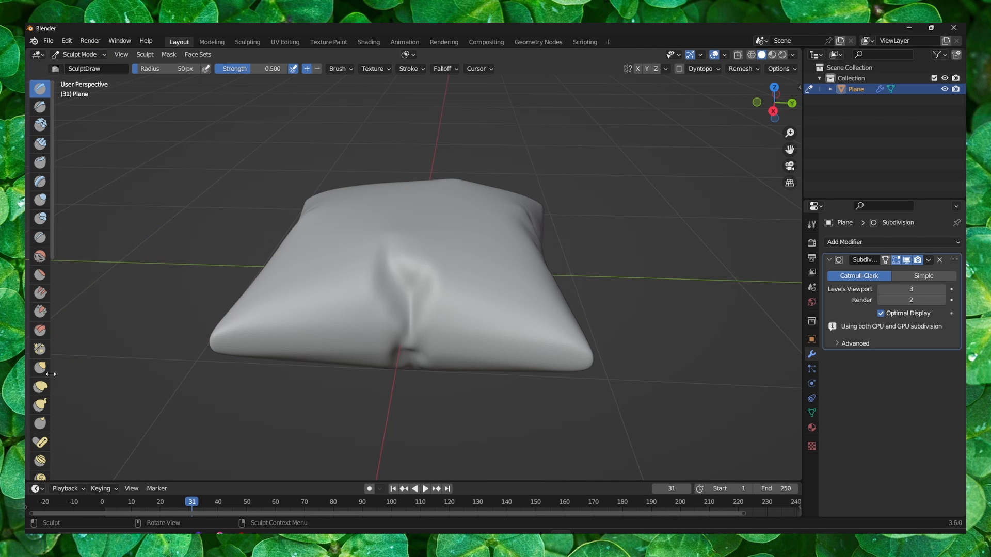
pyautogui.moveTo(50, 373); pyautogui.dragTo(87, 381)
pyautogui.scroll(-8, 70, 392)
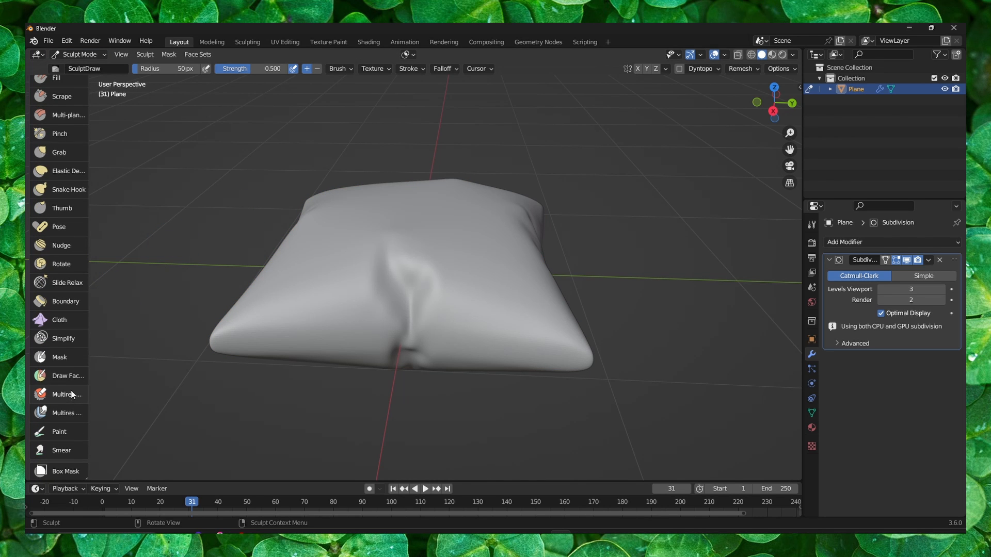
pyautogui.click(61, 321)
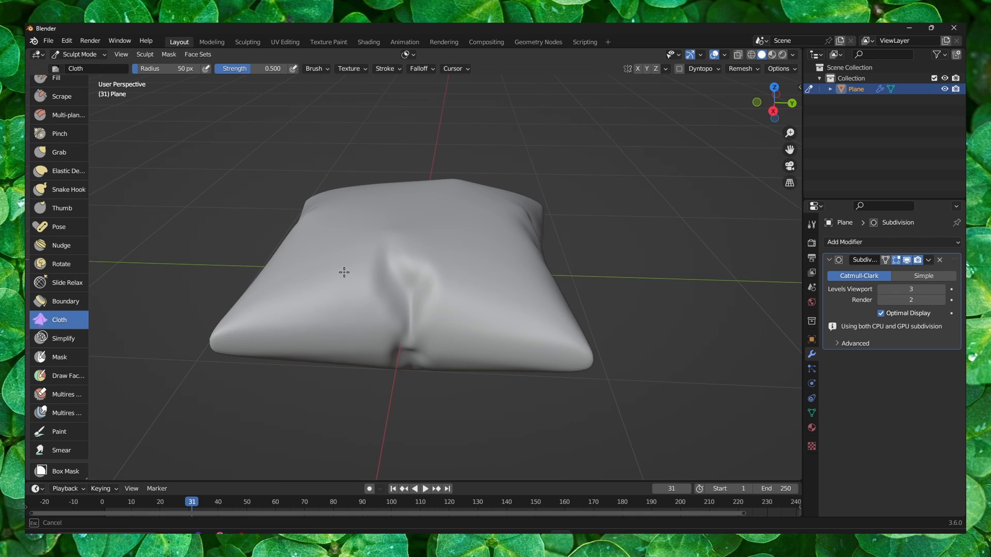
pyautogui.moveTo(242, 69); pyautogui.dragTo(270, 69)
# - Sculpt soft fabric folds across the pillow's top surface and near its edges with the Cloth brush
pyautogui.moveTo(362, 232); pyautogui.dragTo(317, 259, button='middle')
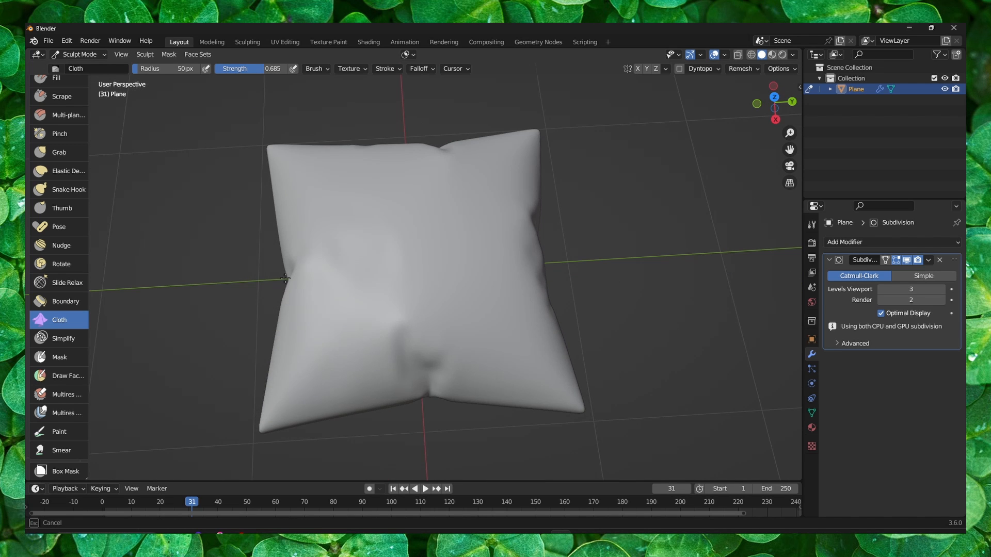
pyautogui.moveTo(285, 278); pyautogui.dragTo(363, 261)
pyautogui.moveTo(425, 248); pyautogui.dragTo(420, 258, button='middle')
pyautogui.moveTo(430, 190); pyautogui.dragTo(430, 190)
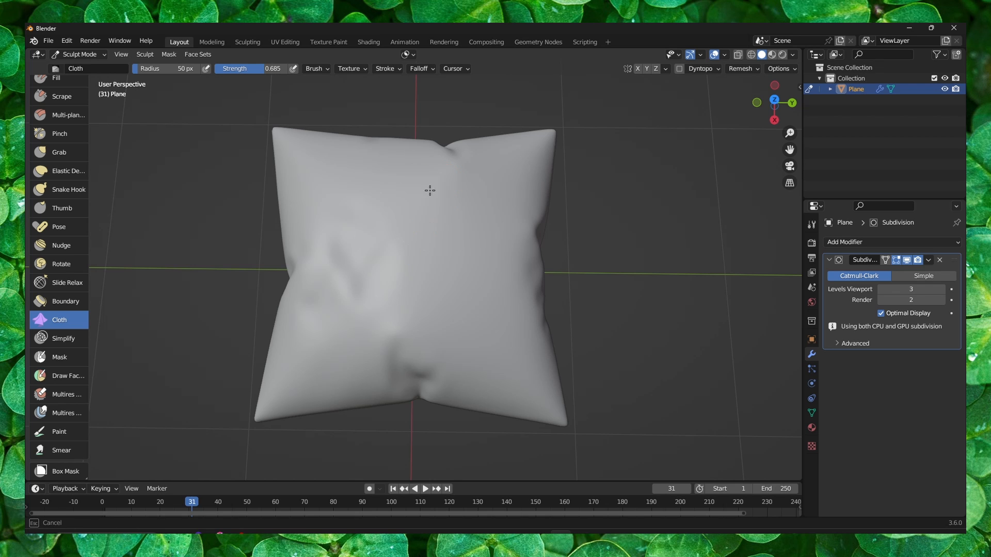
pyautogui.moveTo(565, 295); pyautogui.dragTo(525, 280, button='middle')
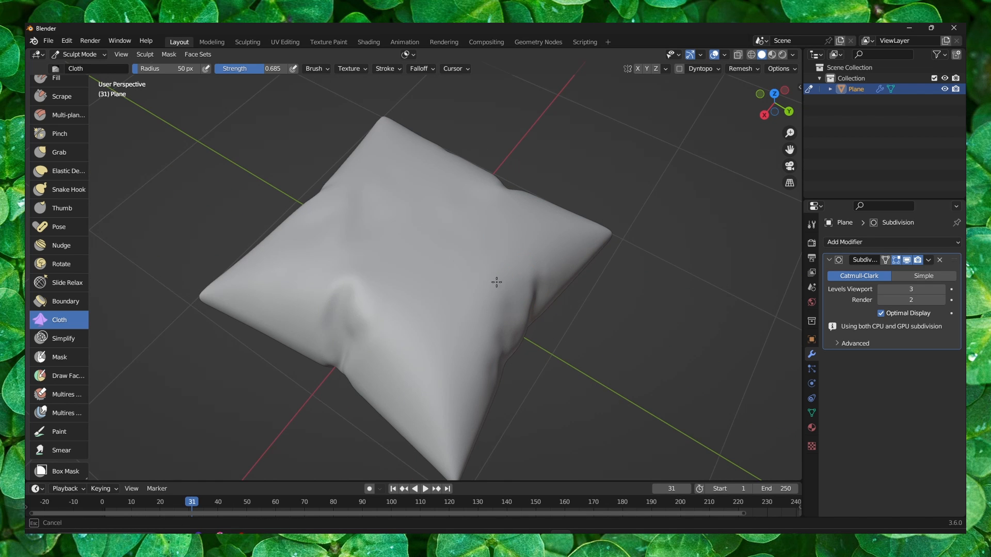
pyautogui.moveTo(496, 282); pyautogui.dragTo(527, 321)
pyautogui.moveTo(546, 320); pyautogui.dragTo(524, 297, button='middle')
pyautogui.moveTo(492, 333); pyautogui.dragTo(470, 286)
pyautogui.moveTo(469, 286); pyautogui.dragTo(529, 297, button='middle')
pyautogui.moveTo(437, 318)
pyautogui.mouseDown()
pyautogui.moveTo(402, 308)
pyautogui.moveTo(423, 281)
pyautogui.mouseUp()
pyautogui.moveTo(423, 281)
pyautogui.mouseDown(button='middle')
pyautogui.moveTo(478, 314)
pyautogui.moveTo(511, 315)
pyautogui.mouseUp(button='middle')
pyautogui.moveTo(325, 305); pyautogui.dragTo(342, 281)
pyautogui.moveTo(400, 274); pyautogui.dragTo(490, 270, button='middle')
pyautogui.moveTo(356, 266)
pyautogui.mouseDown(button='middle')
pyautogui.moveTo(381, 267)
pyautogui.moveTo(387, 321)
pyautogui.moveTo(414, 297)
pyautogui.moveTo(403, 296)
pyautogui.moveTo(440, 297)
pyautogui.mouseUp(button='middle')
pyautogui.moveTo(429, 248)
pyautogui.mouseDown()
pyautogui.moveTo(446, 336)
pyautogui.moveTo(396, 279)
pyautogui.moveTo(367, 316)
pyautogui.moveTo(451, 303)
pyautogui.moveTo(334, 311)
pyautogui.moveTo(456, 312)
pyautogui.mouseUp()
pyautogui.moveTo(457, 312); pyautogui.dragTo(350, 282, button='middle')
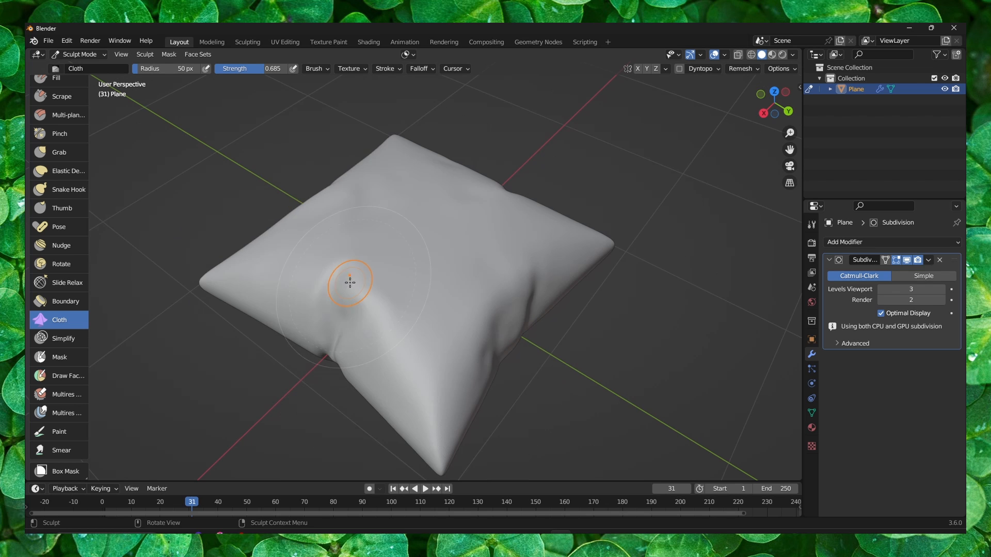
pyautogui.moveTo(350, 283)
pyautogui.mouseDown()
pyautogui.moveTo(359, 301)
pyautogui.moveTo(389, 284)
pyautogui.mouseUp()
pyautogui.moveTo(389, 283)
pyautogui.mouseDown(button='middle')
pyautogui.moveTo(296, 220)
pyautogui.moveTo(365, 305)
pyautogui.moveTo(343, 321)
pyautogui.mouseUp(button='middle')
pyautogui.moveTo(343, 321)
pyautogui.mouseDown()
pyautogui.moveTo(401, 294)
pyautogui.moveTo(382, 310)
pyautogui.mouseUp()
pyautogui.moveTo(382, 309)
pyautogui.mouseDown(button='middle')
pyautogui.moveTo(433, 258)
pyautogui.moveTo(458, 272)
pyautogui.moveTo(424, 301)
pyautogui.mouseUp(button='middle')
# - In Edit Mode, select the face loop around the pillow's side and extrude it along normals by about 0.06 m
pyautogui.press('Tab')
pyautogui.press('Tab')
pyautogui.press('Tab')
pyautogui.hotkey('alt', 'a')
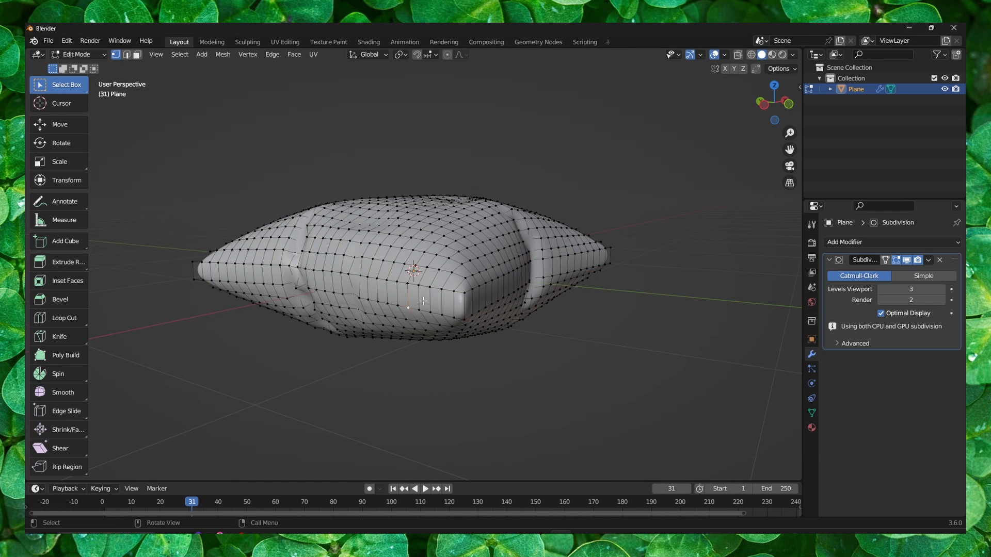
pyautogui.press('3')
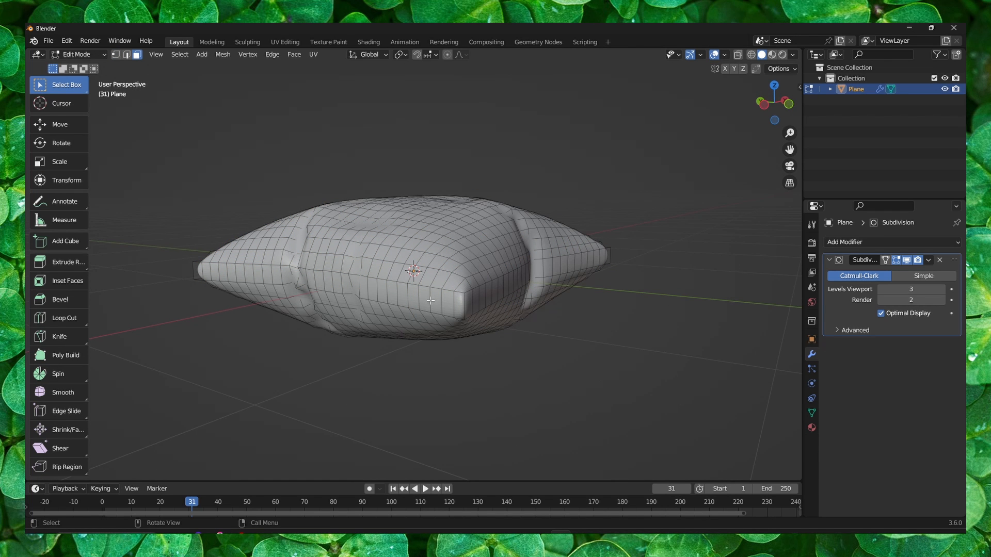
pyautogui.click(431, 301)
pyautogui.keyDown('alt'); pyautogui.click(487, 290); pyautogui.keyUp('alt')
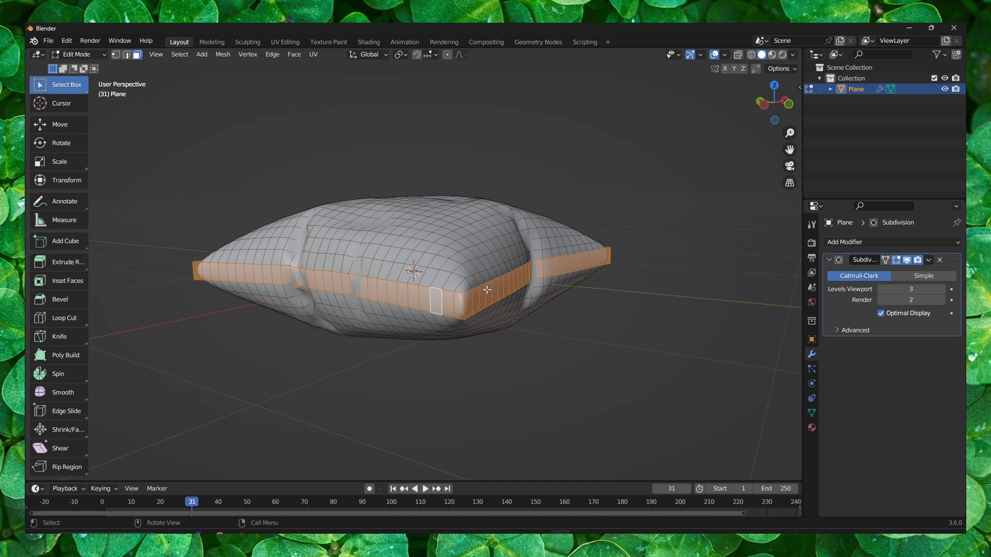
pyautogui.hotkey('alt', 'e')
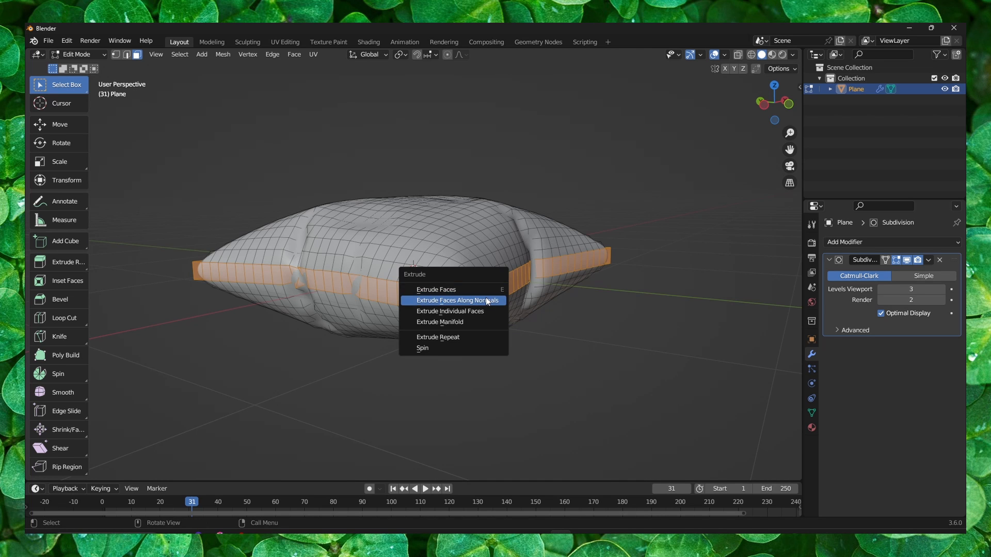
pyautogui.click(485, 298)
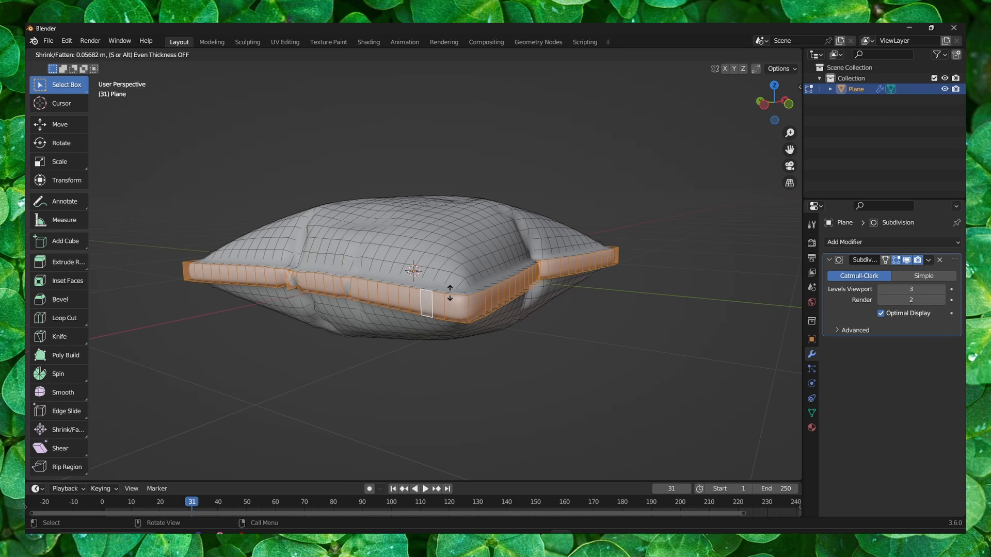
pyautogui.click(457, 294)
pyautogui.moveTo(453, 292); pyautogui.dragTo(445, 332, button='middle')
pyautogui.scroll(-1, 445, 331)
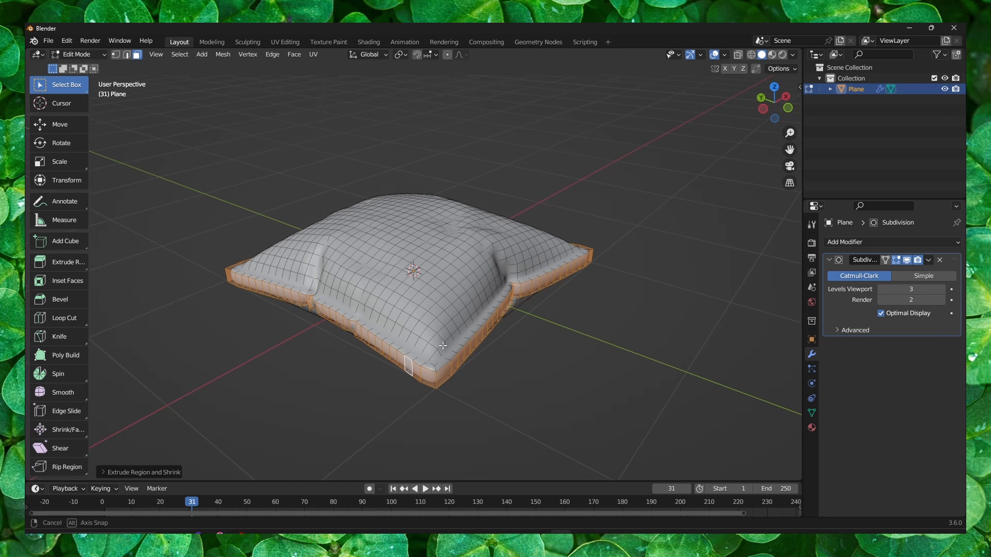
# - Deselect the rim faces and inspect the pillow's extruded border from above and the sides in Edit and Sculpt Mode
pyautogui.click(560, 294)
pyautogui.moveTo(560, 294); pyautogui.dragTo(512, 335, button='middle')
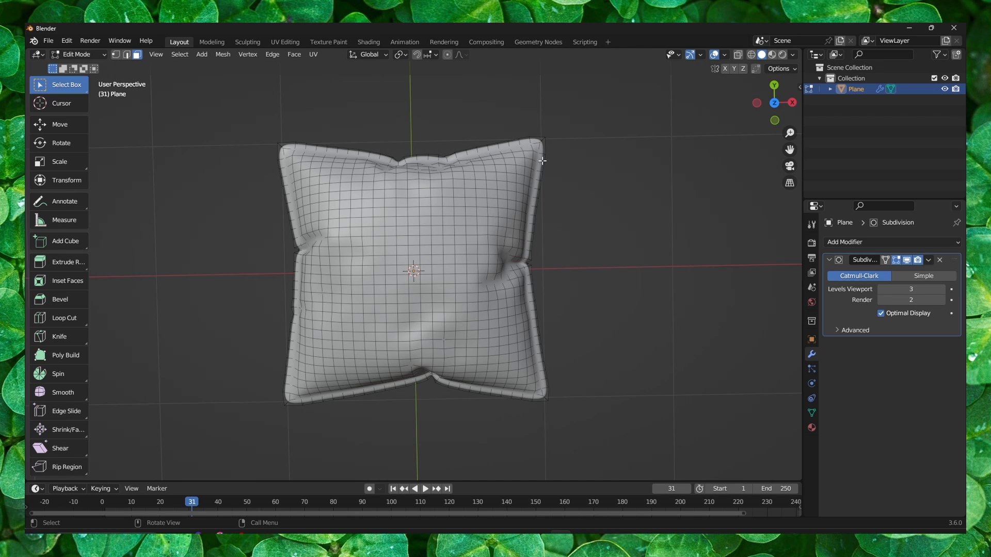
pyautogui.moveTo(486, 341); pyautogui.dragTo(541, 279, button='middle')
pyautogui.moveTo(487, 324); pyautogui.dragTo(360, 351, button='middle')
pyautogui.press('Tab')
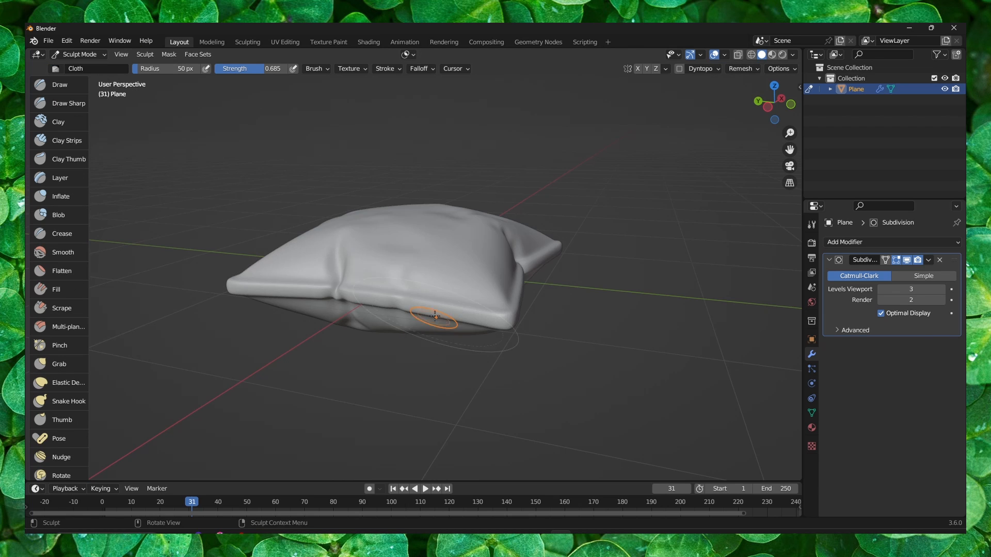
pyautogui.moveTo(431, 315)
pyautogui.mouseDown(button='middle')
pyautogui.moveTo(305, 372)
pyautogui.moveTo(313, 342)
pyautogui.mouseUp(button='middle')
pyautogui.press('Tab')
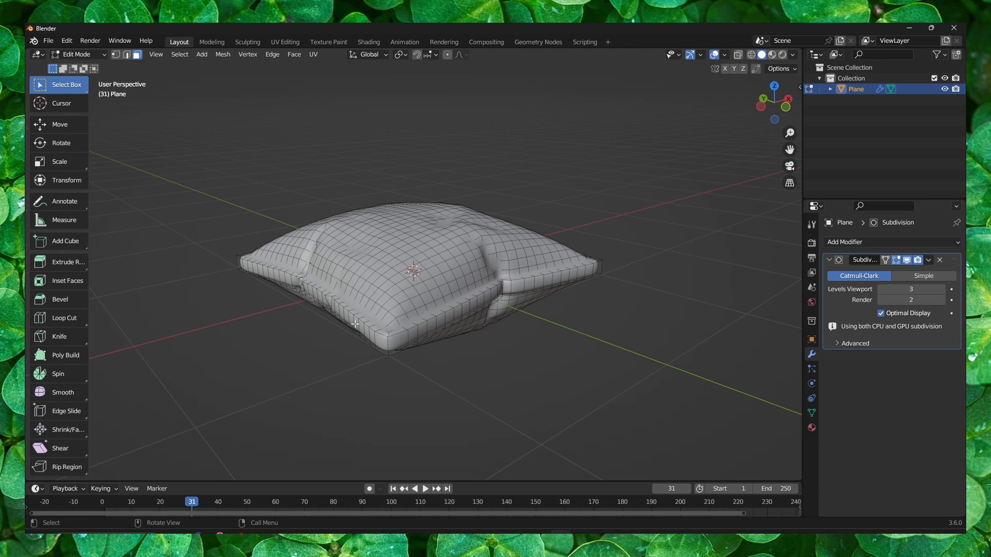